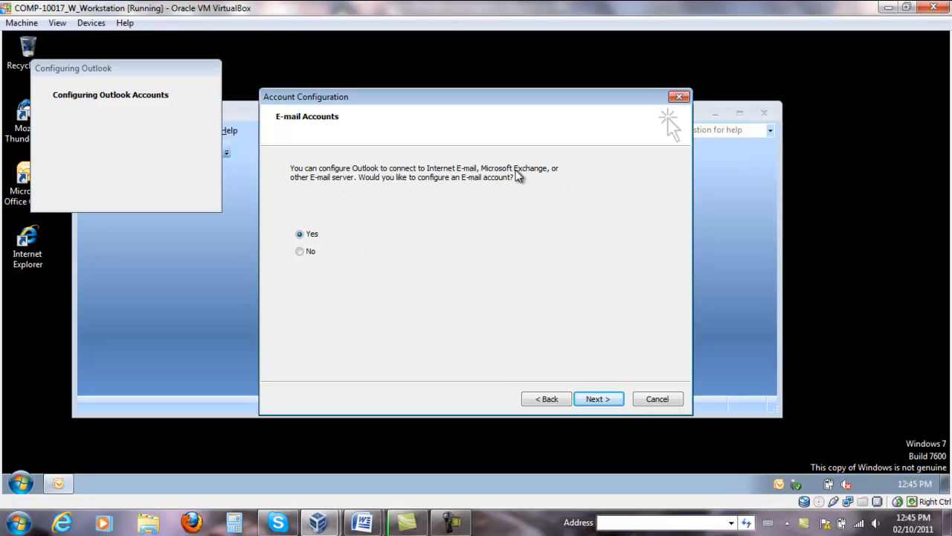
Begin adding a Microsoft Exchange account with manually configured server settings and enter acmeserver.acme.com as the Exchange server
left_click(600, 399)
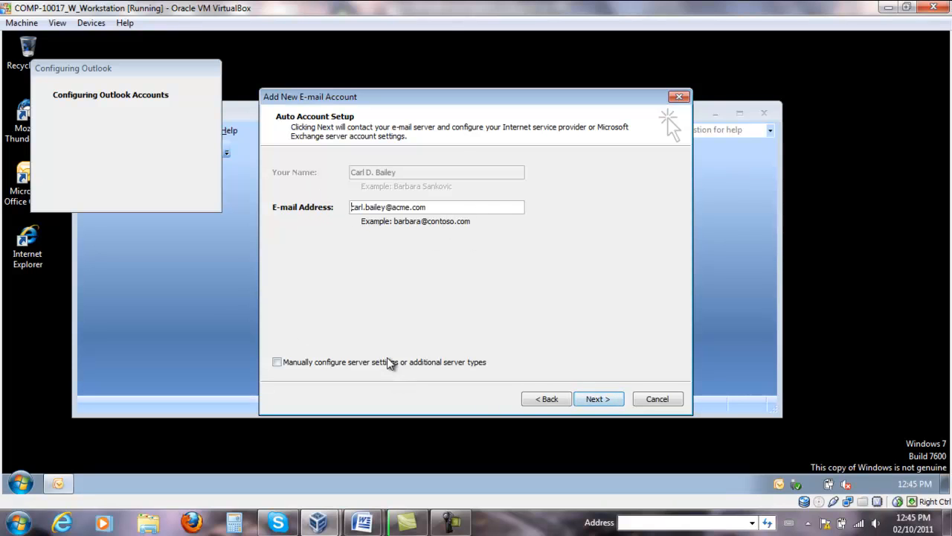
left_click(318, 365)
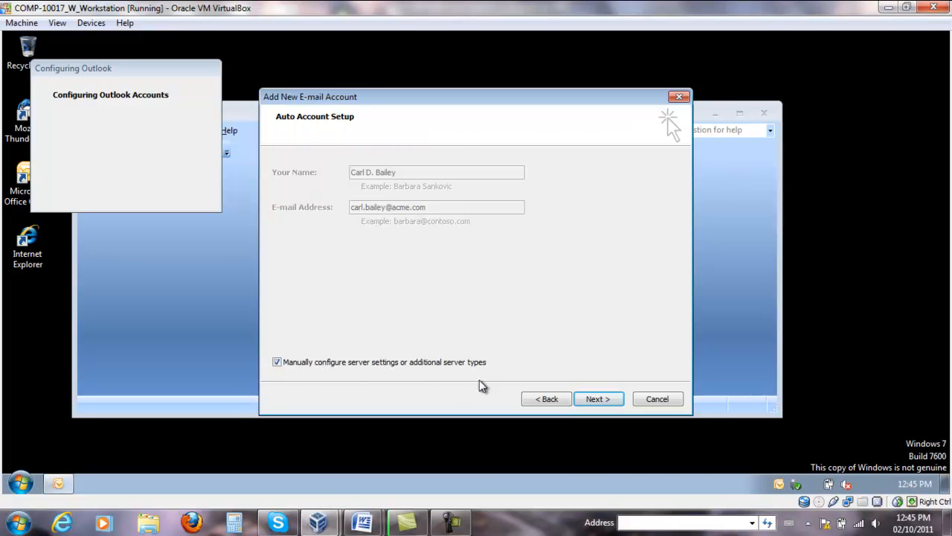
left_click(279, 361)
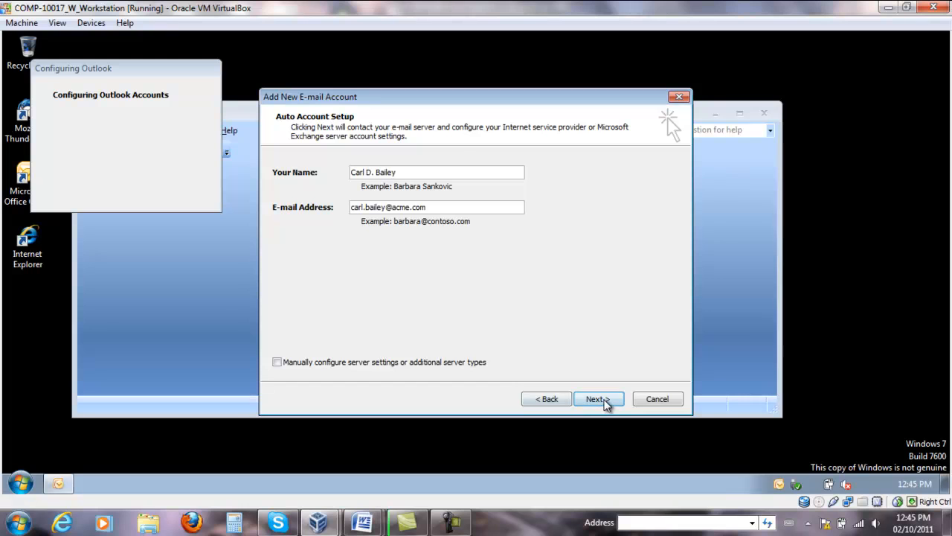
left_click(330, 363)
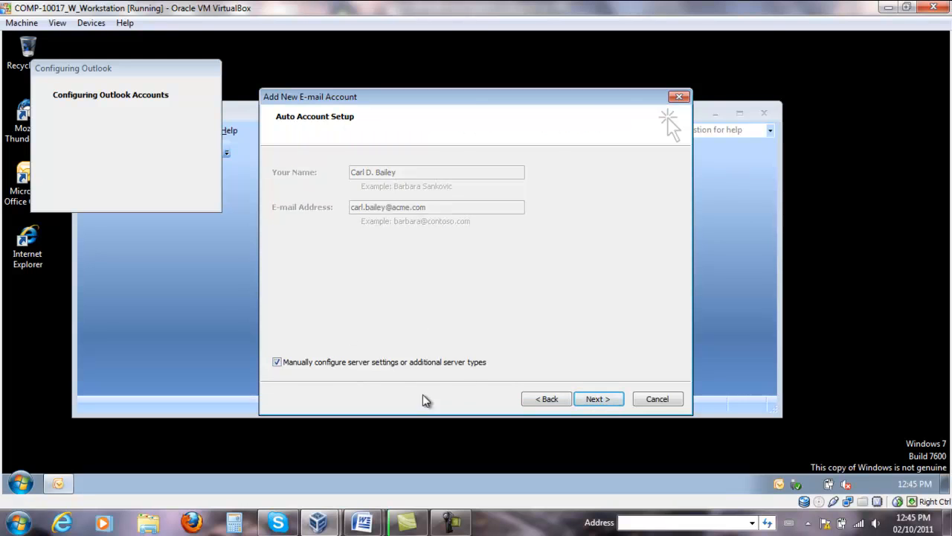
left_click(595, 400)
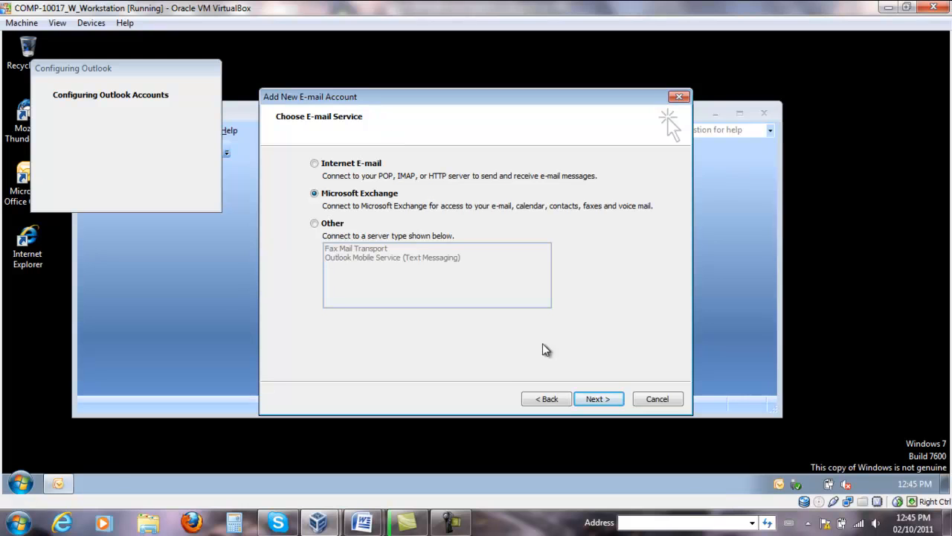
left_click(607, 400)
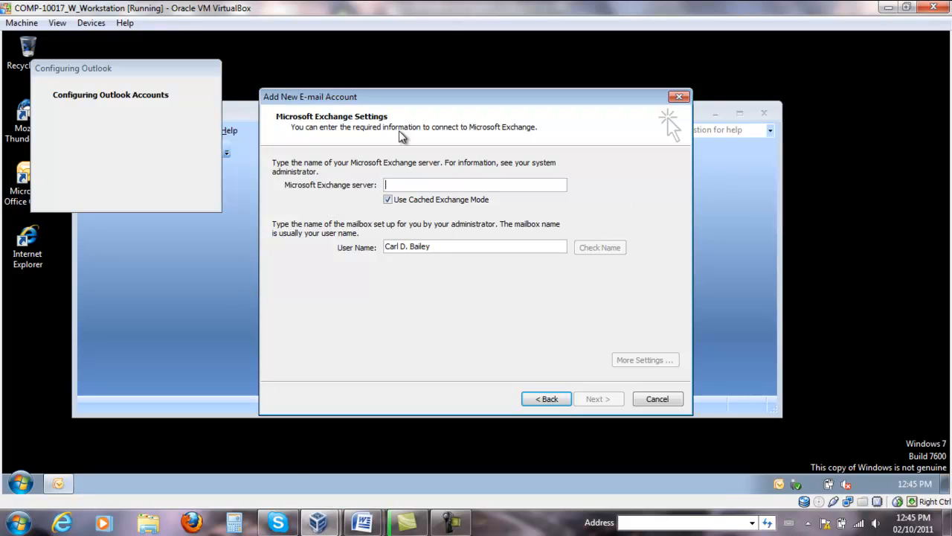
type("acmeserver.acme.com")
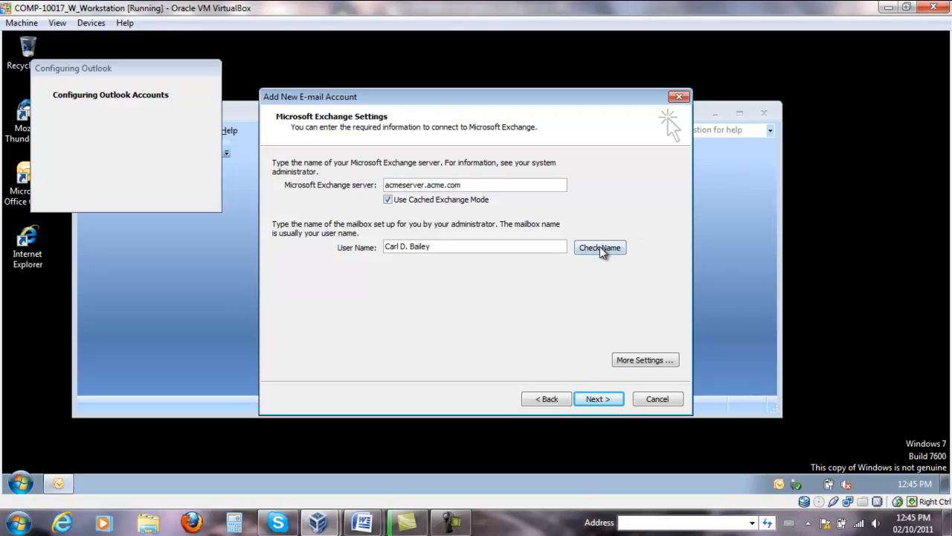
Review the Exchange account's additional advanced, security and connection settings, including the logon network security options
left_click(647, 362)
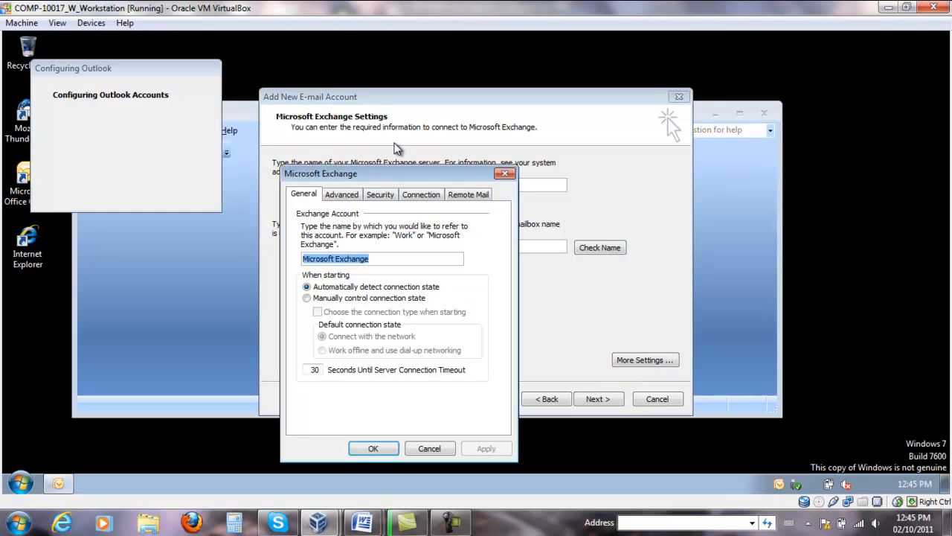
left_click(335, 198)
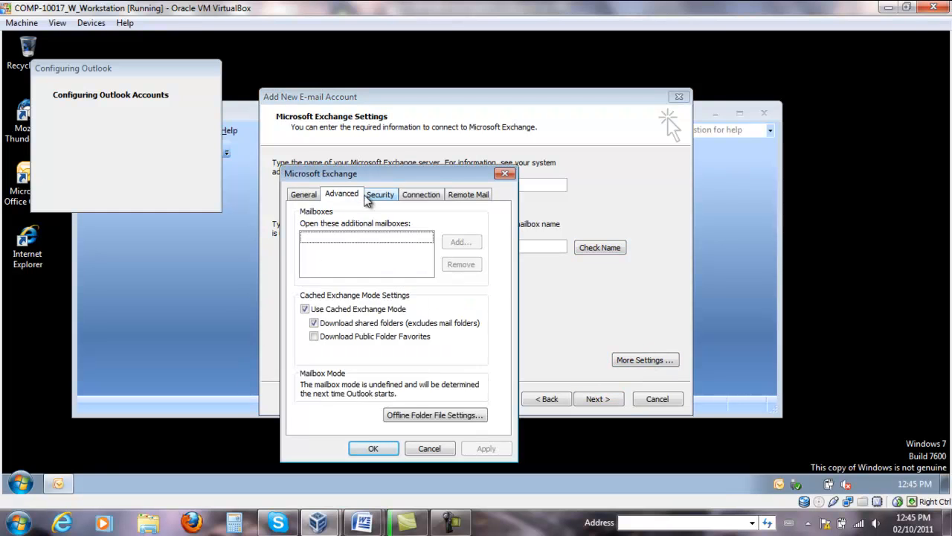
left_click(376, 197)
left_click(479, 302)
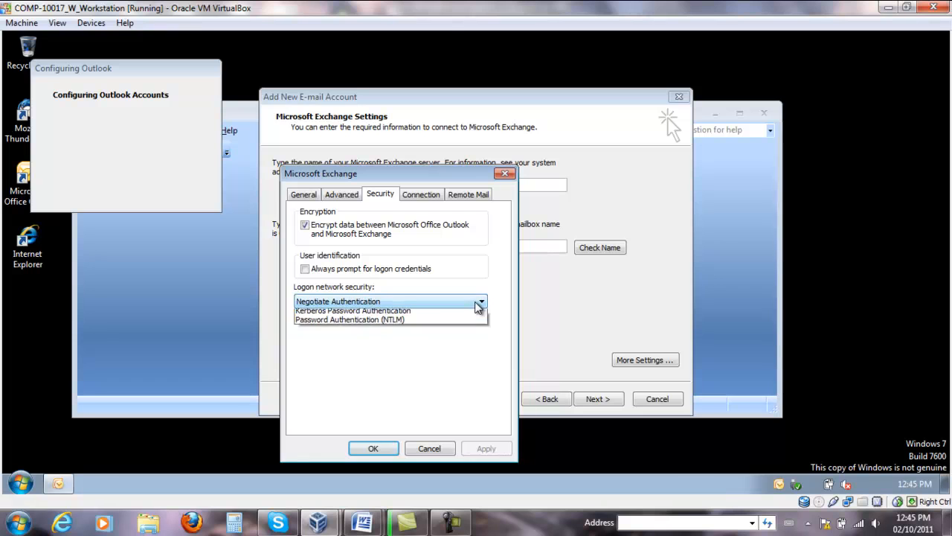
left_click(477, 300)
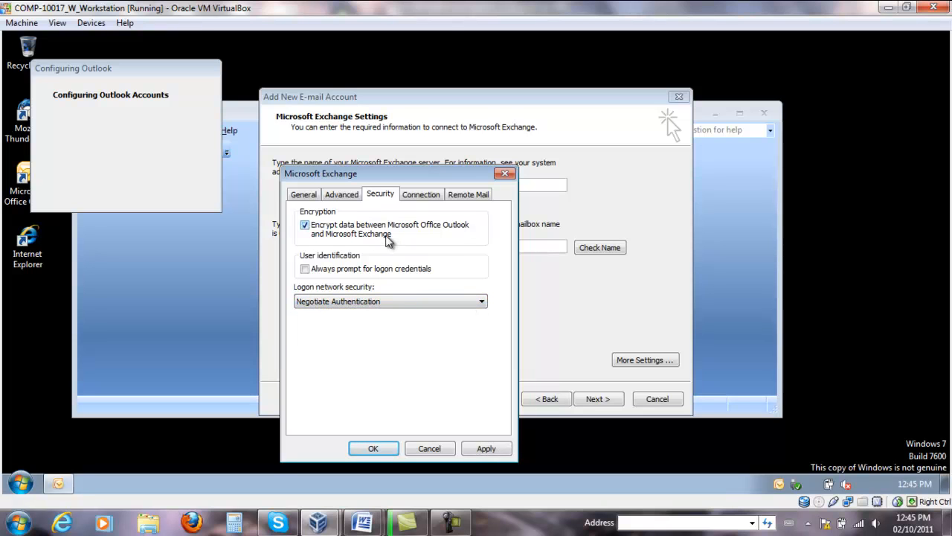
left_click(419, 195)
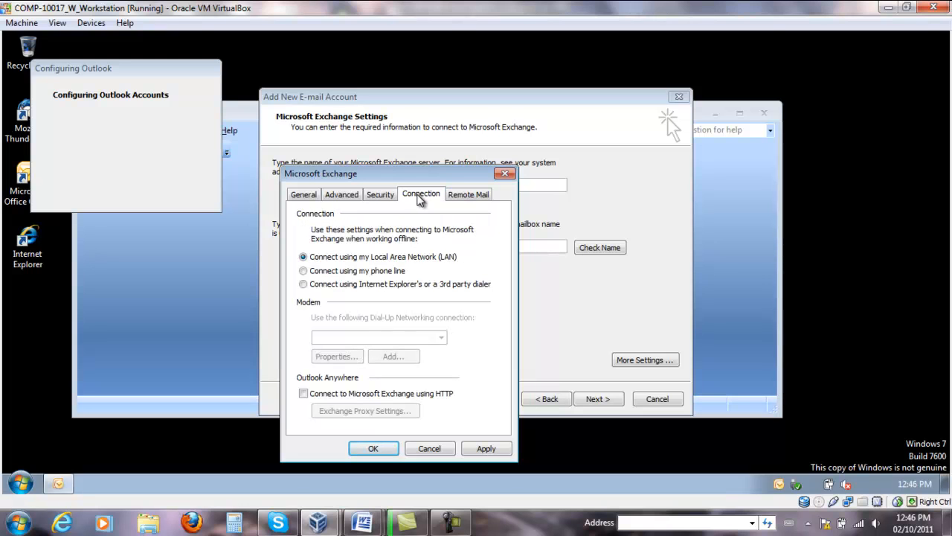
left_click(342, 194)
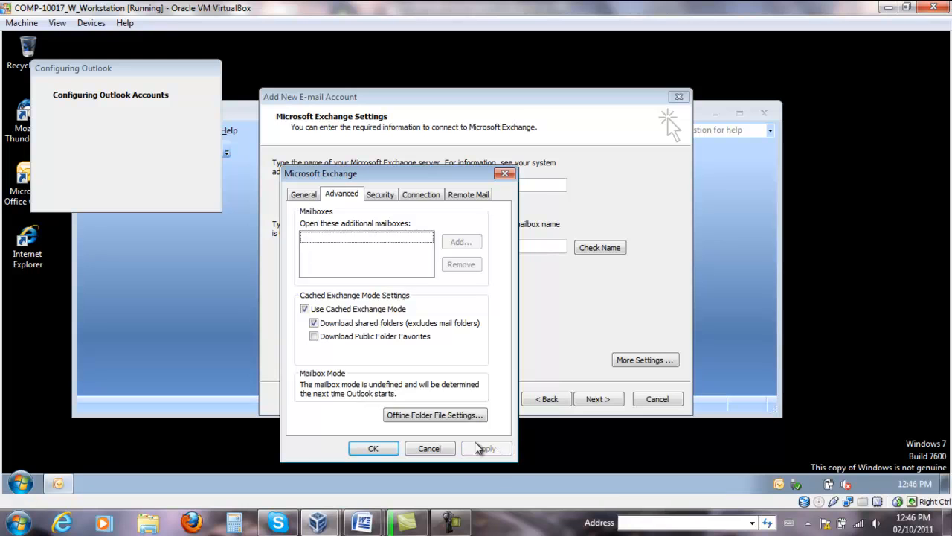
left_click(374, 449)
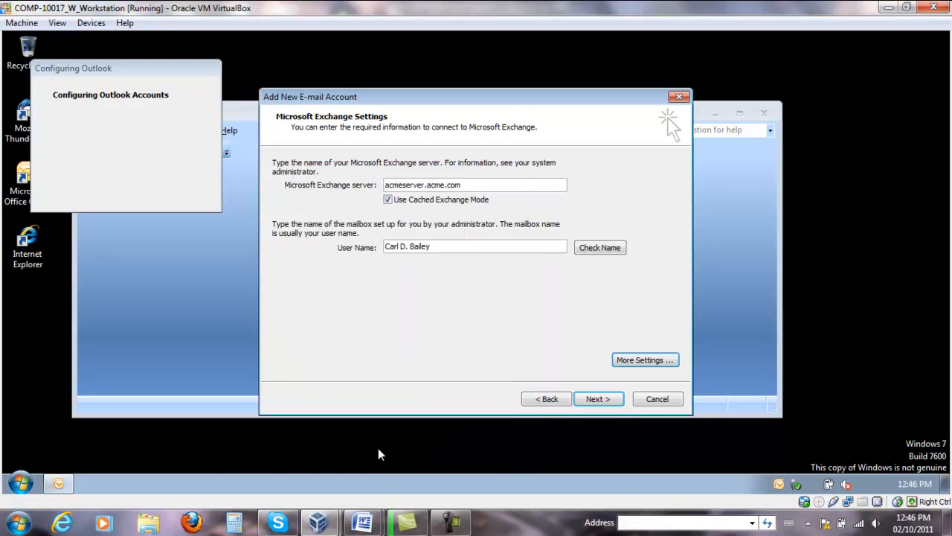
Accept the Exchange server and mailbox details and finish the account setup wizard
left_click(600, 400)
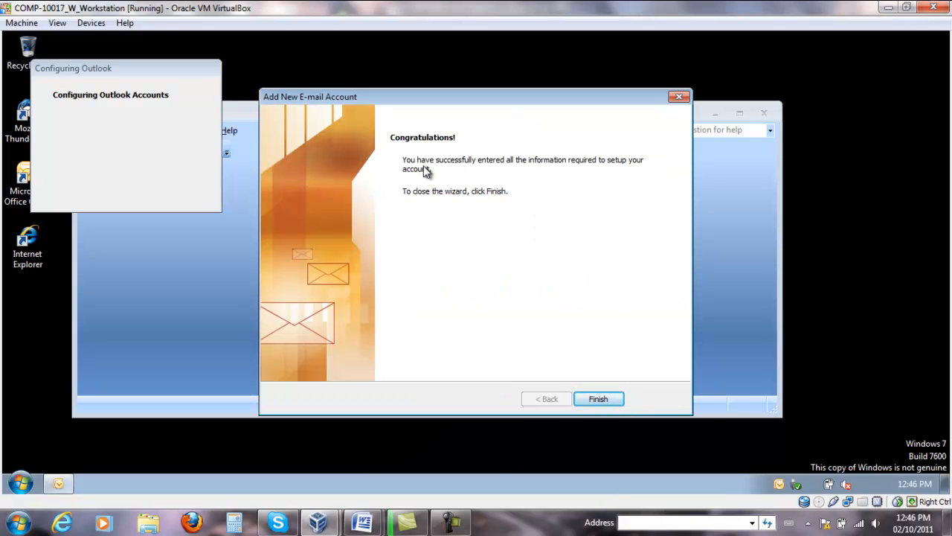
left_click(606, 399)
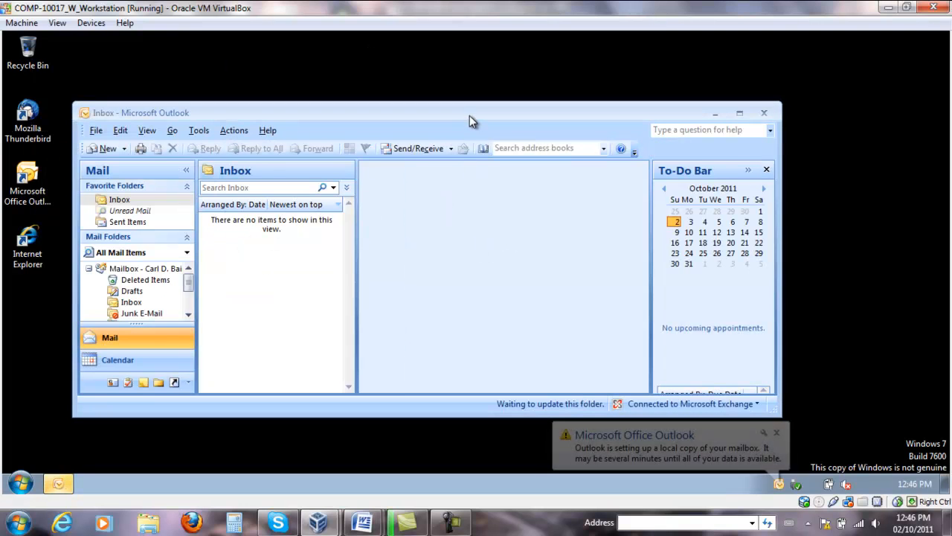
Enlarge the mail window with a wider message list and folder pane, and show the mailbox's Outlook Today overview
left_click_drag(469, 115, 472, 98)
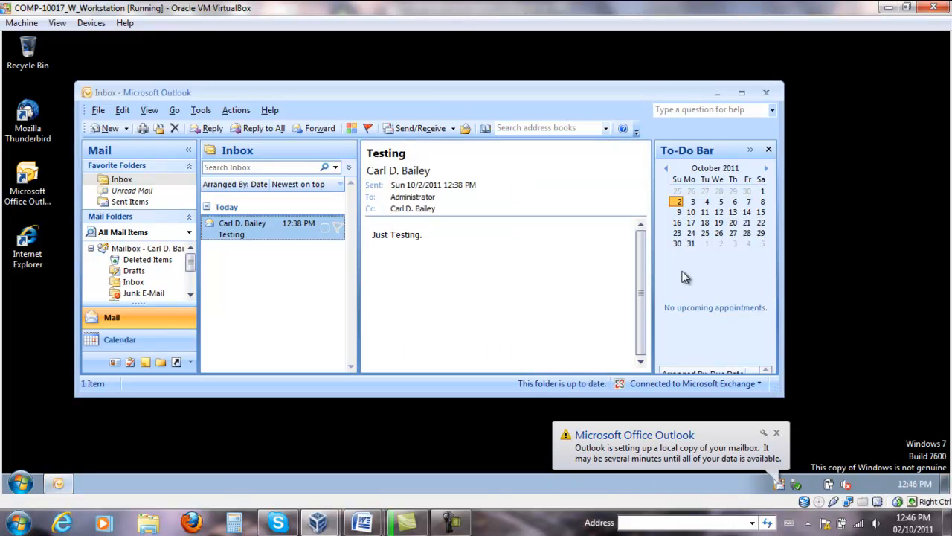
left_click(776, 432)
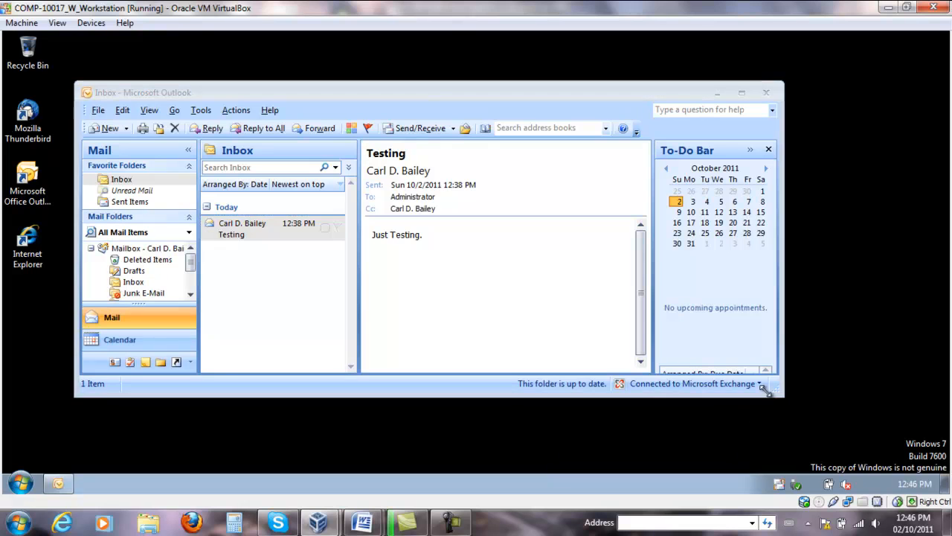
left_click_drag(780, 396, 875, 461)
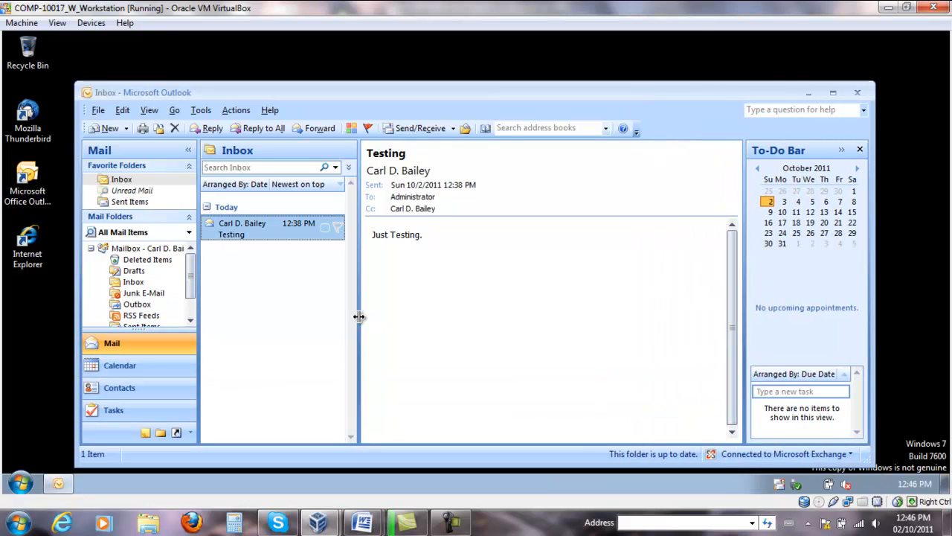
left_click_drag(359, 317, 427, 315)
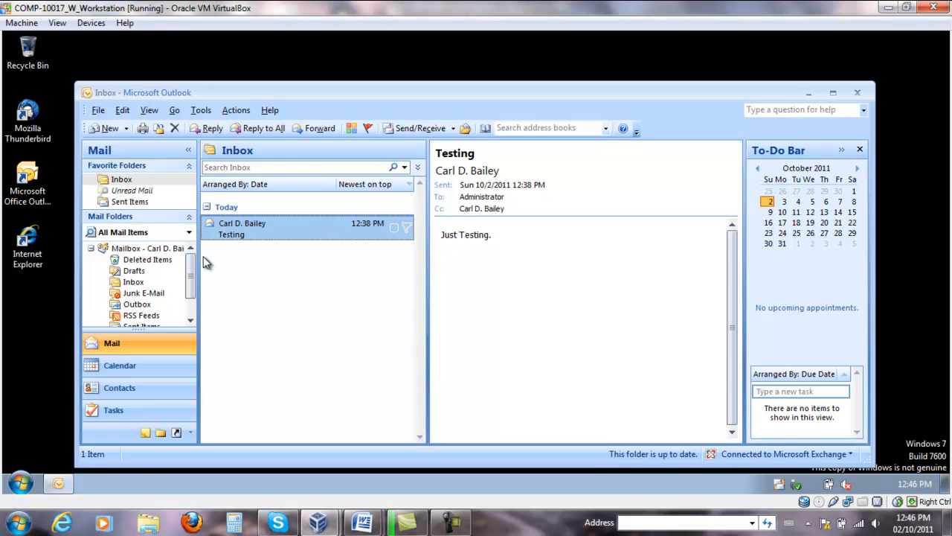
left_click_drag(200, 256, 227, 250)
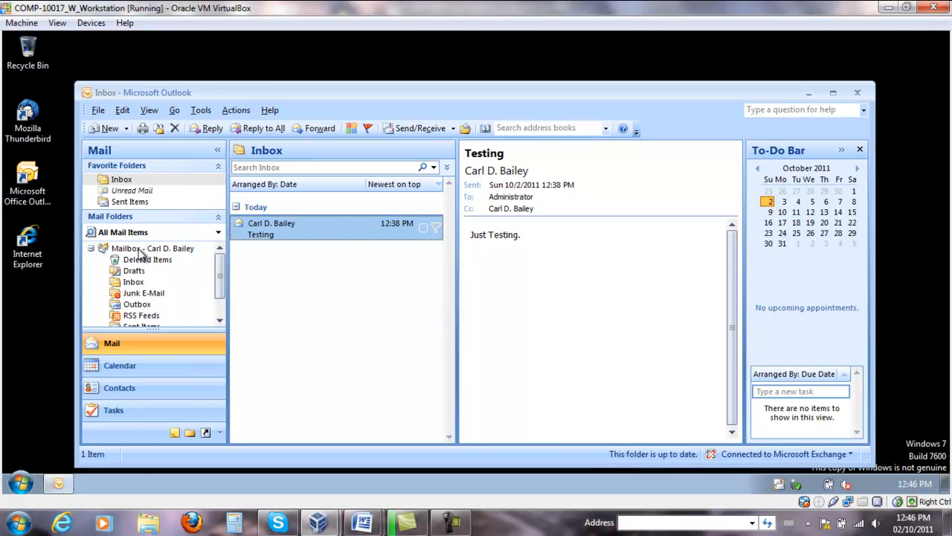
left_click(152, 246)
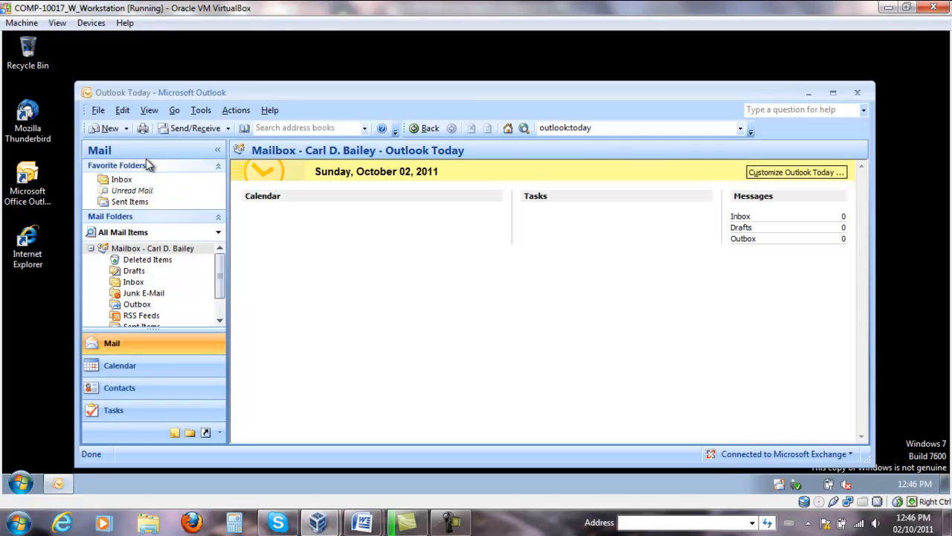
Create a new e-mail to Administrator with the mailbox owner in Cc, names resolved, and the subject "Testing Outlook 2007"
left_click(104, 128)
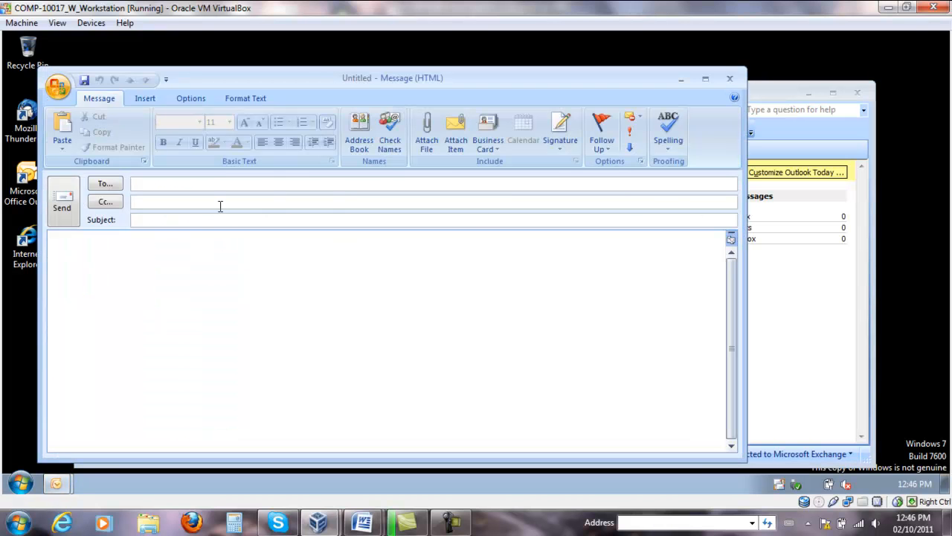
type("Administrator")
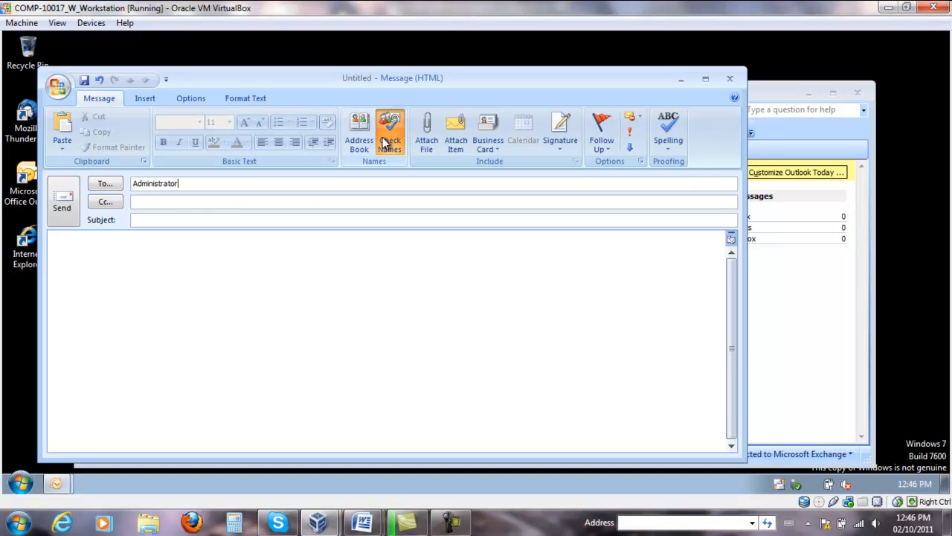
left_click(170, 204)
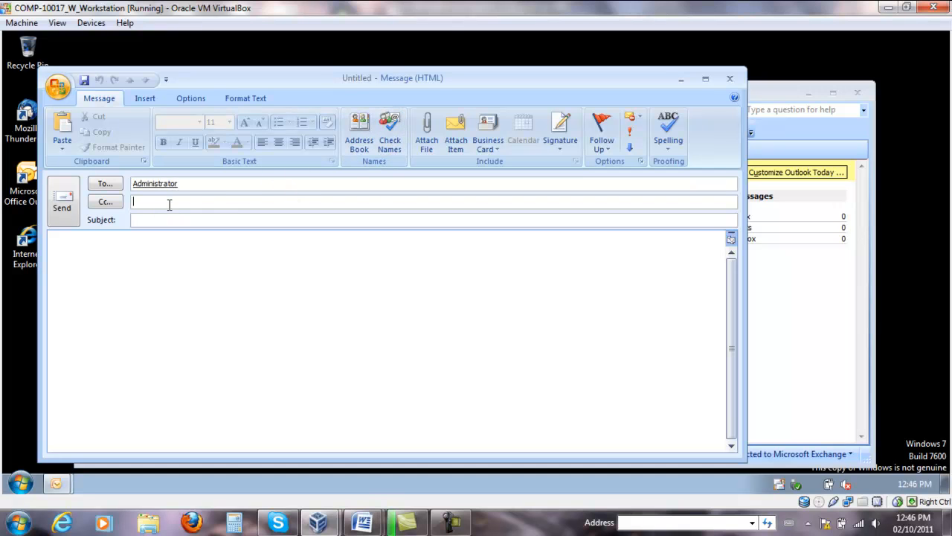
type("Carl")
left_click(389, 132)
left_click(190, 218)
type("Testing Outlook 2007")
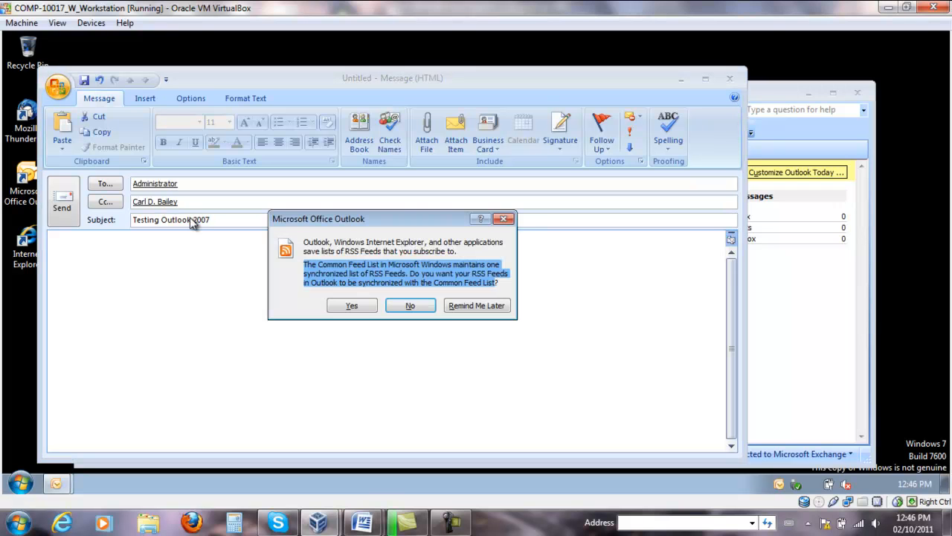
Decline RSS feed synchronization and send the e-mail with the body text "Testing Outlook 2007"
left_click(409, 305)
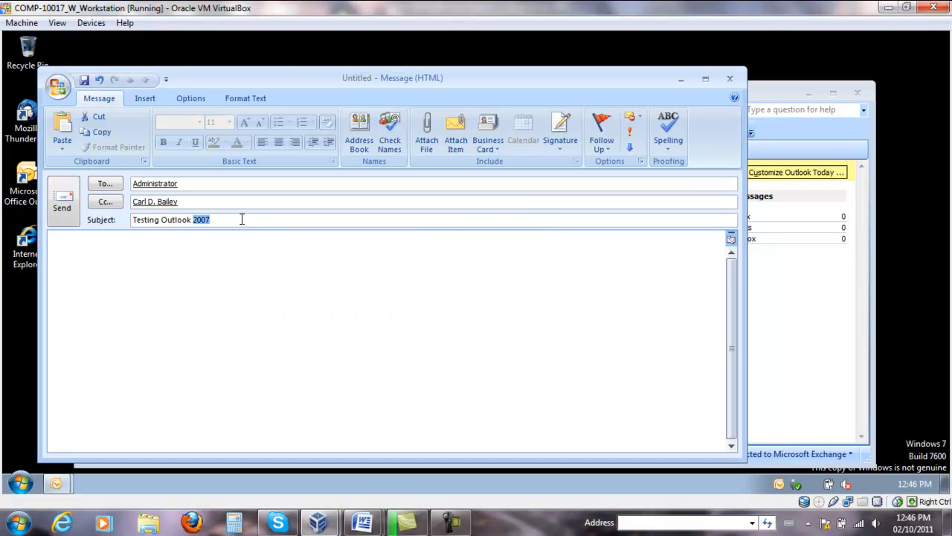
left_click(104, 257)
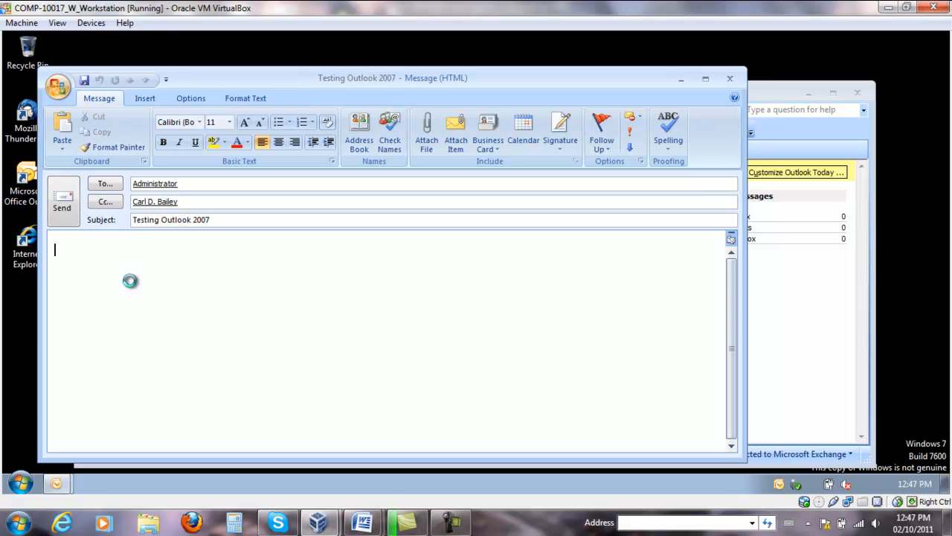
type("Testing Outlook 2007")
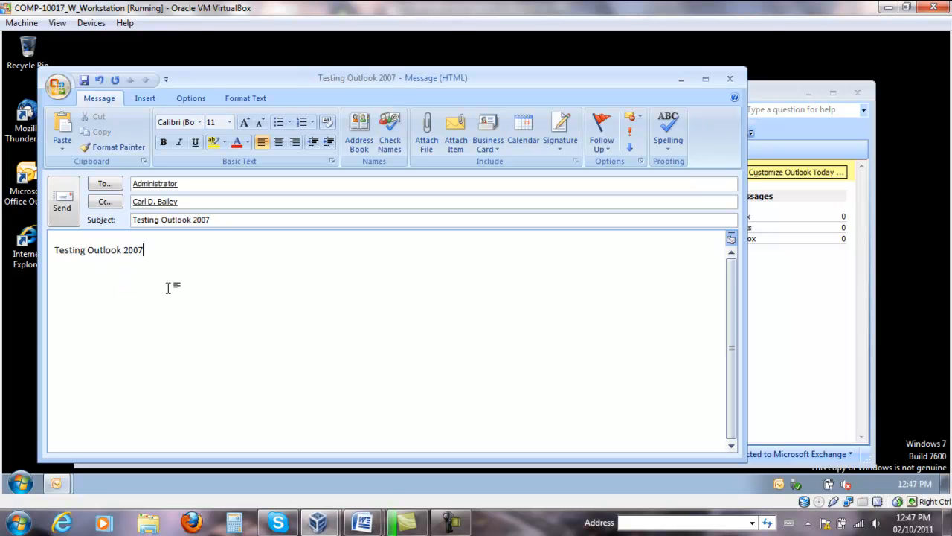
left_click(64, 205)
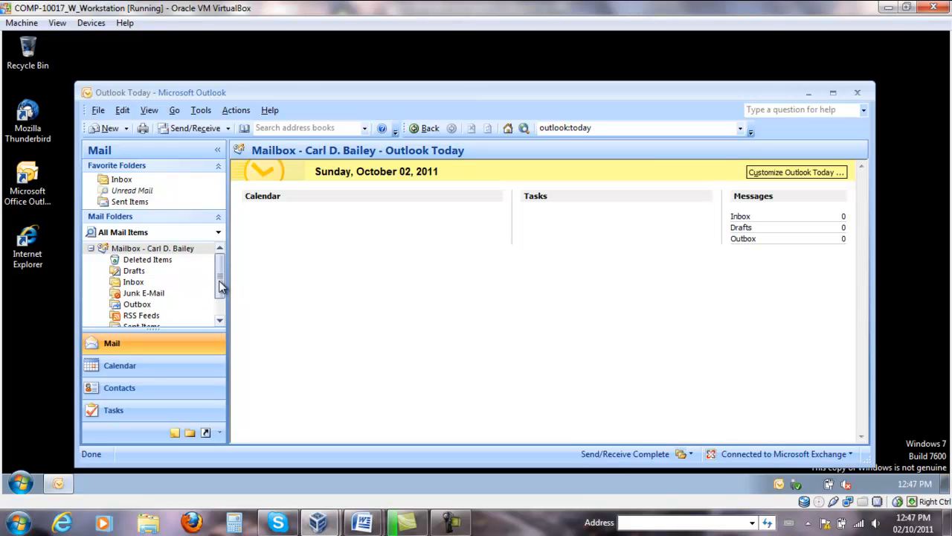
Check the Sent Items folder, comparing the "Testing Outlook 2007" message with the older "Testing" message
left_click_drag(221, 287, 221, 295)
left_click(168, 298)
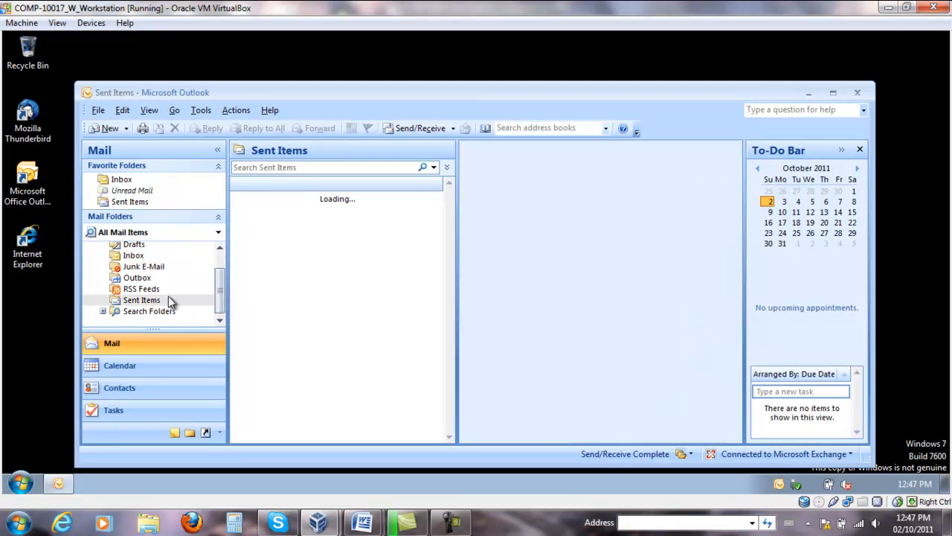
left_click(284, 253)
left_click(323, 230)
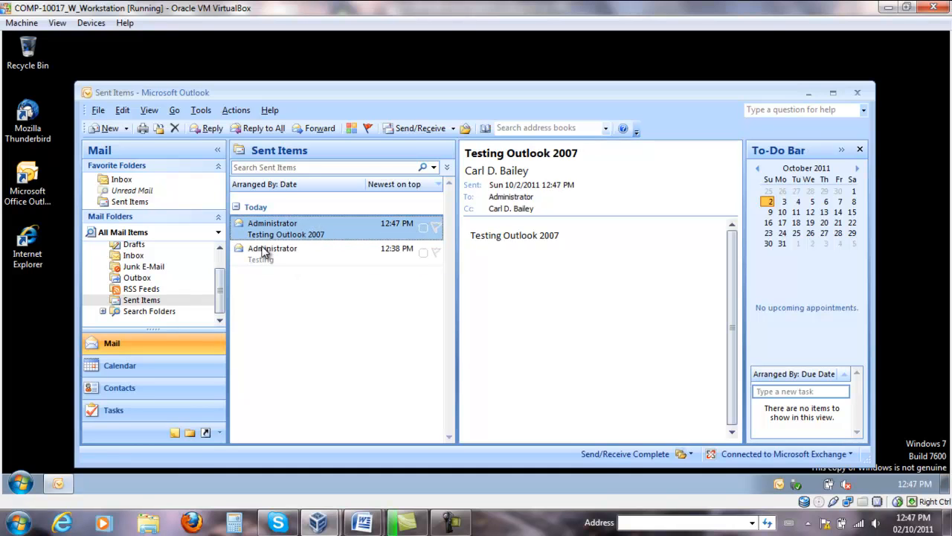
left_click(295, 259)
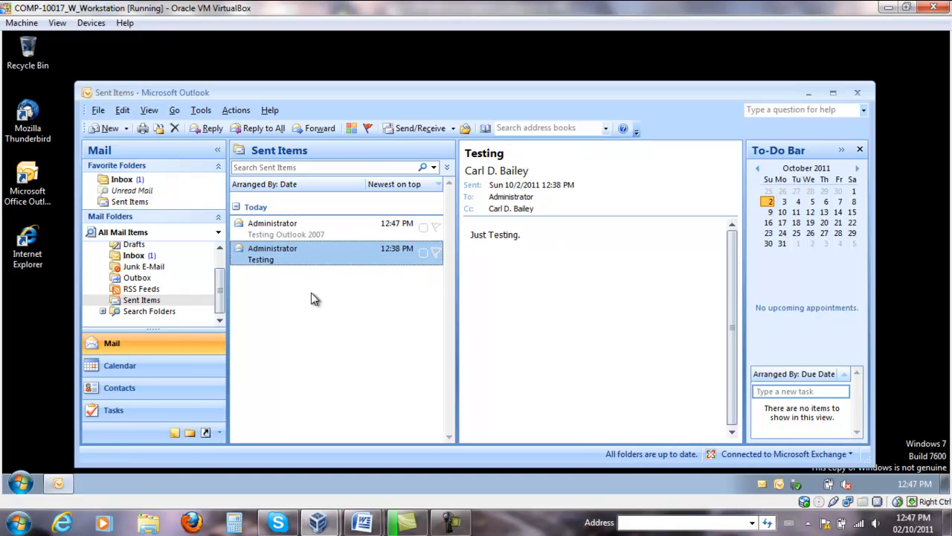
left_click(304, 235)
left_click(291, 251)
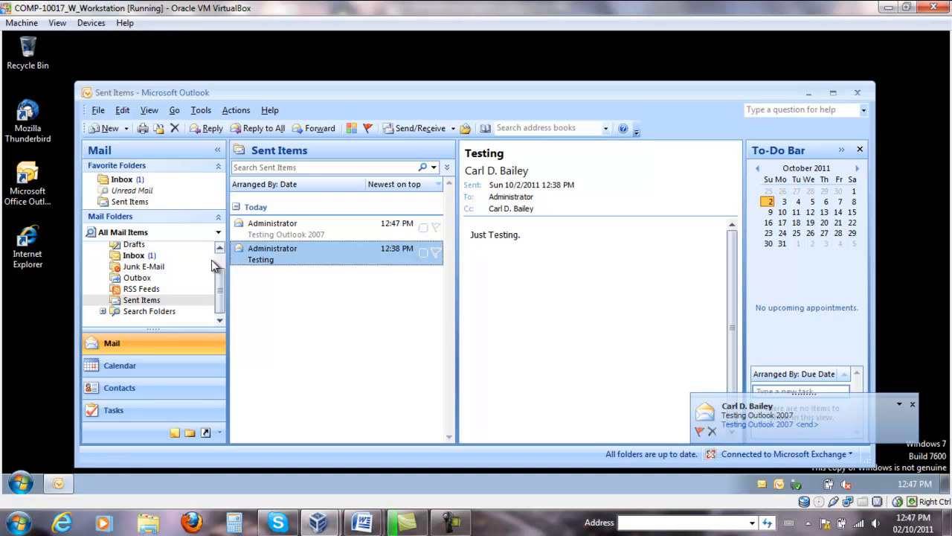
Open the received "Testing Outlook 2007" message from the Inbox, close it after reading, and make the mail window slightly smaller
left_click(140, 256)
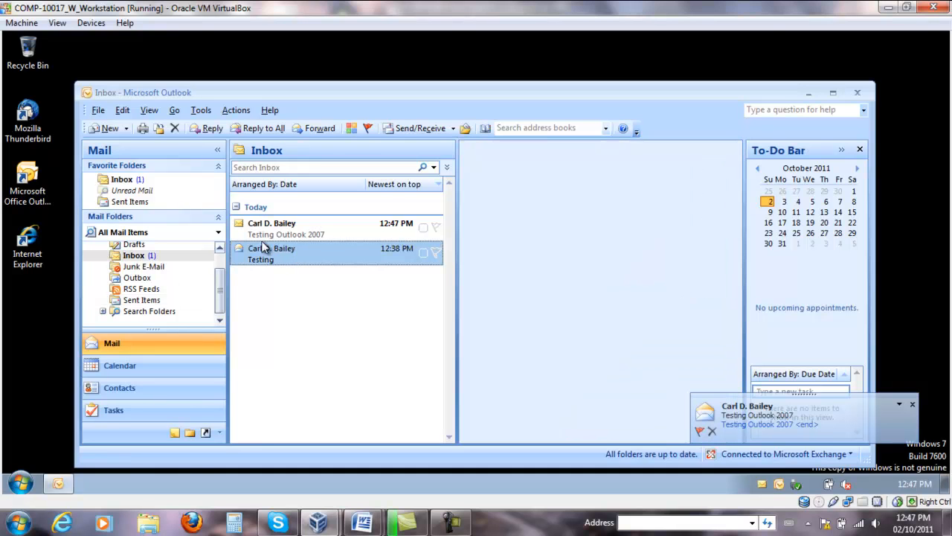
left_click(343, 233)
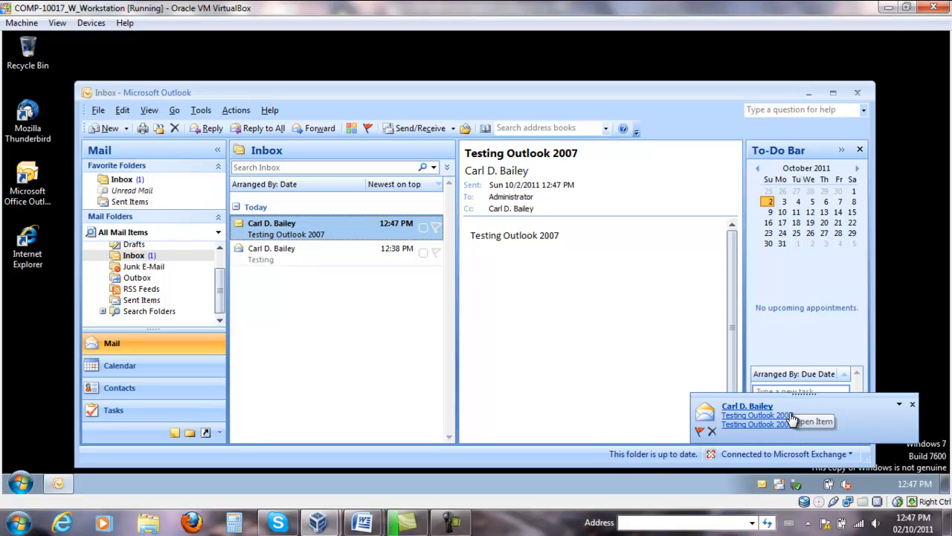
double_click(366, 232)
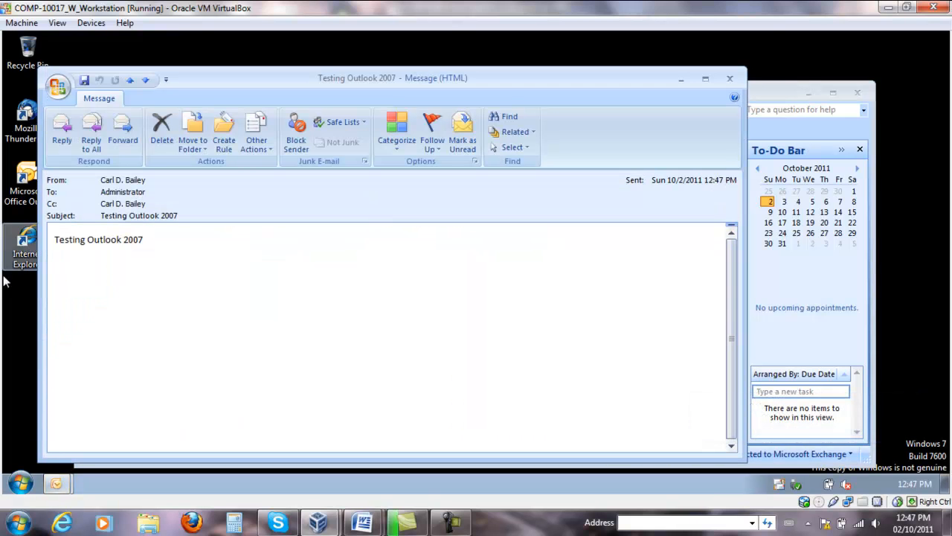
left_click(729, 79)
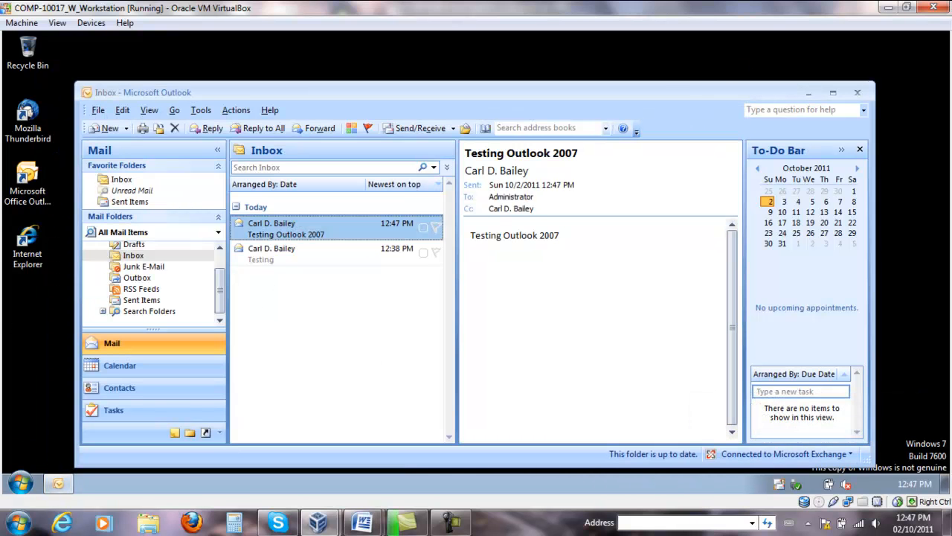
left_click_drag(875, 83, 837, 66)
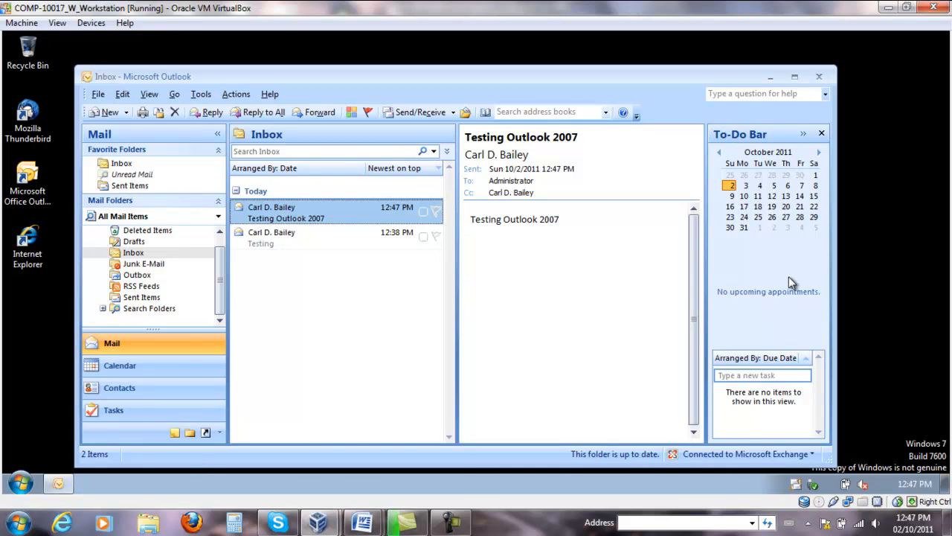
Open the Microsoft Exchange account for changes from the e-mail accounts in the mail setup options
left_click(202, 94)
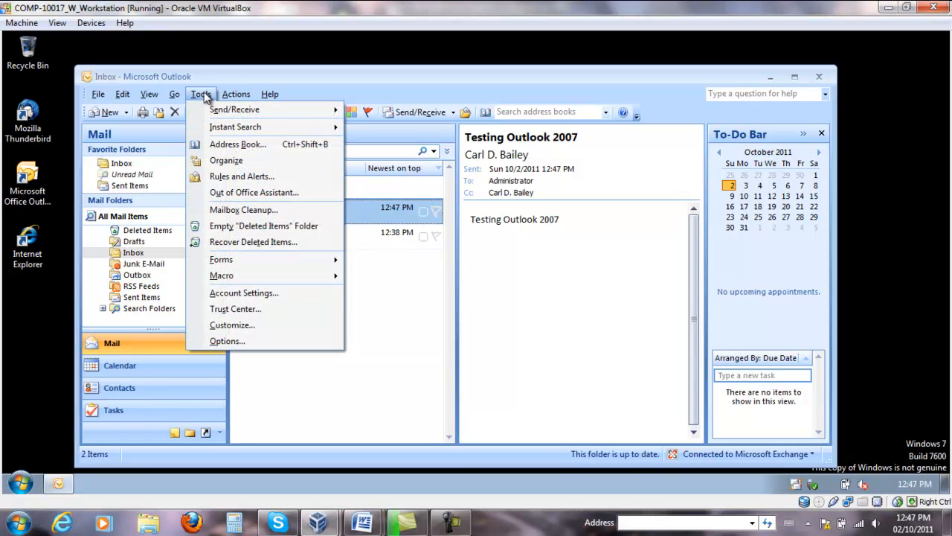
left_click(254, 342)
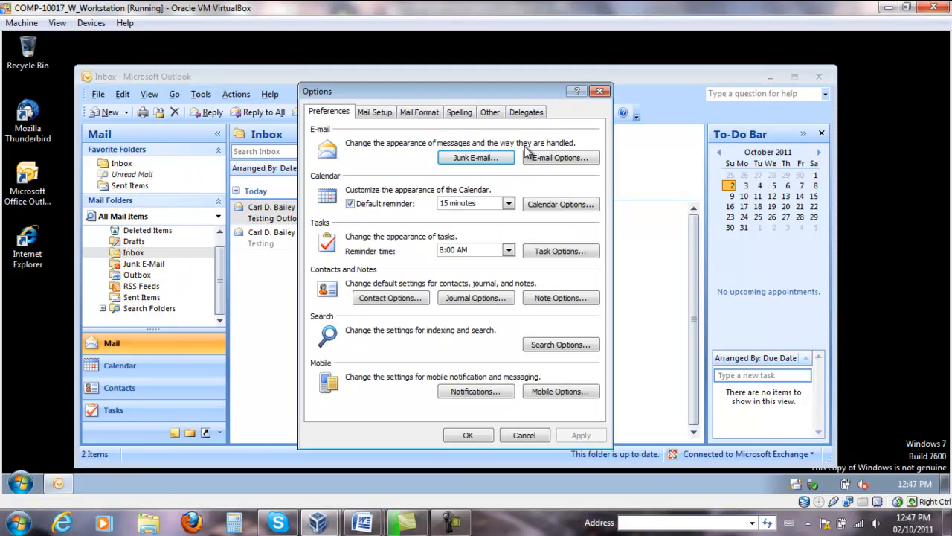
left_click(376, 113)
left_click(550, 148)
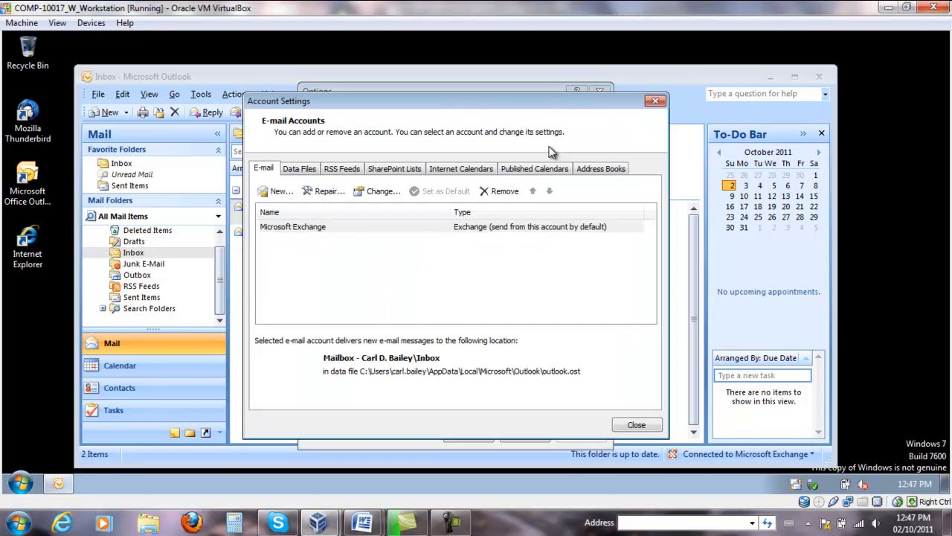
left_click(280, 228)
left_click(372, 194)
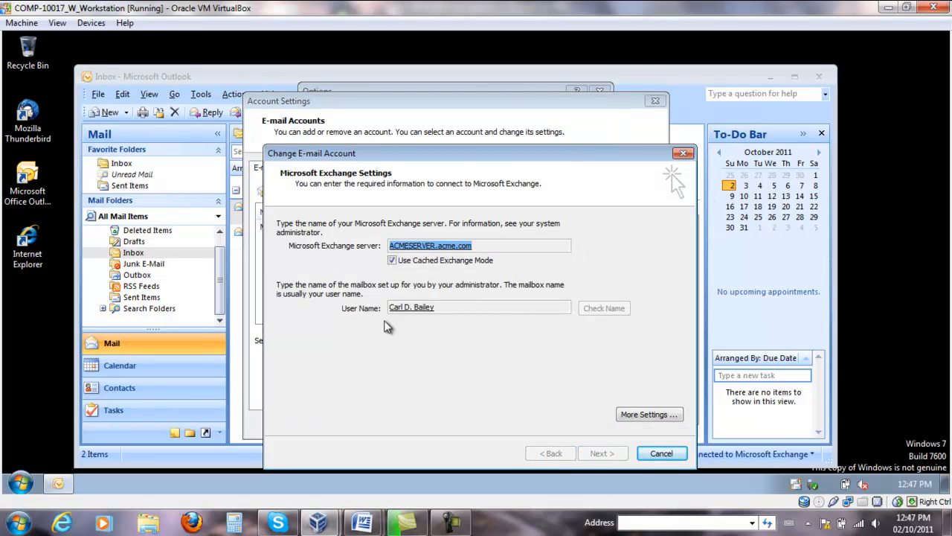
Review the Exchange account's additional General, Advanced, Security, Connection and Remote Mail settings, and discard any changes
left_click(649, 418)
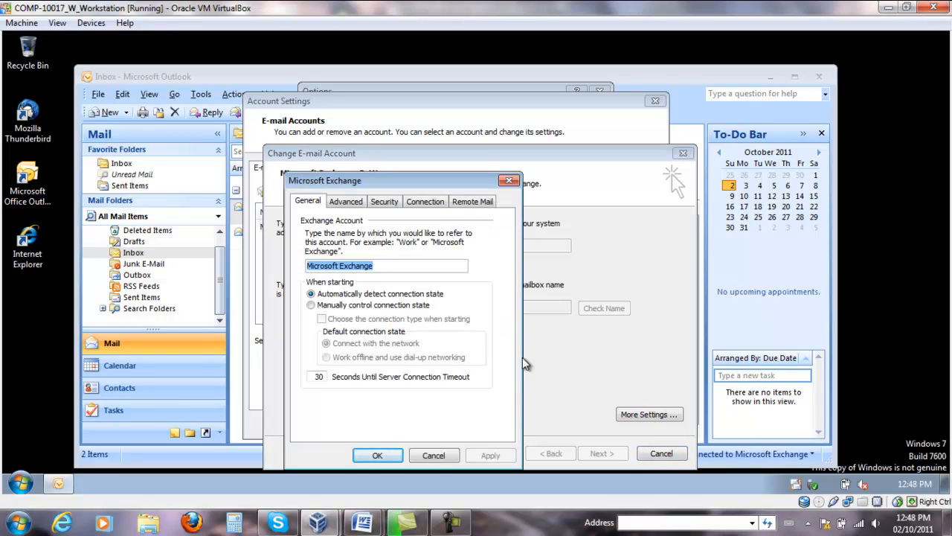
left_click(346, 202)
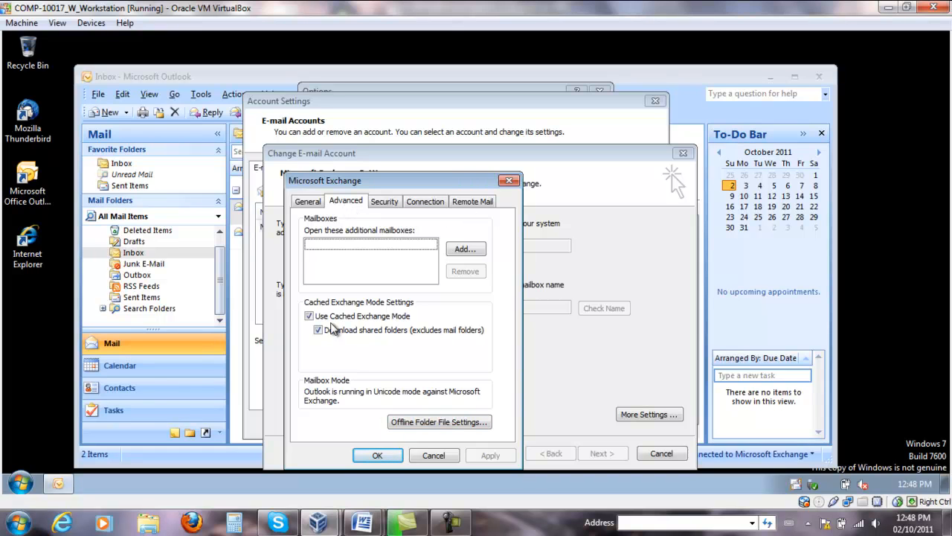
left_click(395, 201)
left_click(474, 311)
left_click(477, 306)
left_click(423, 203)
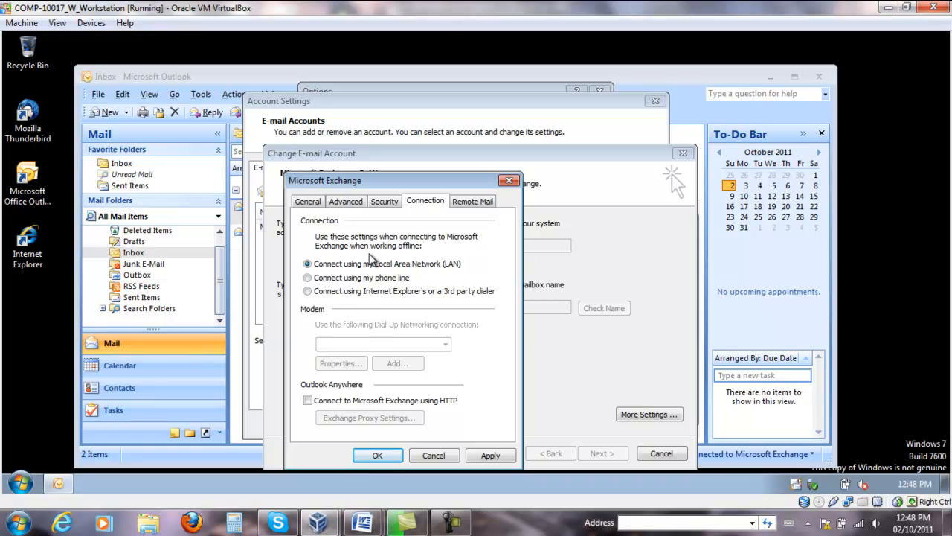
left_click(476, 202)
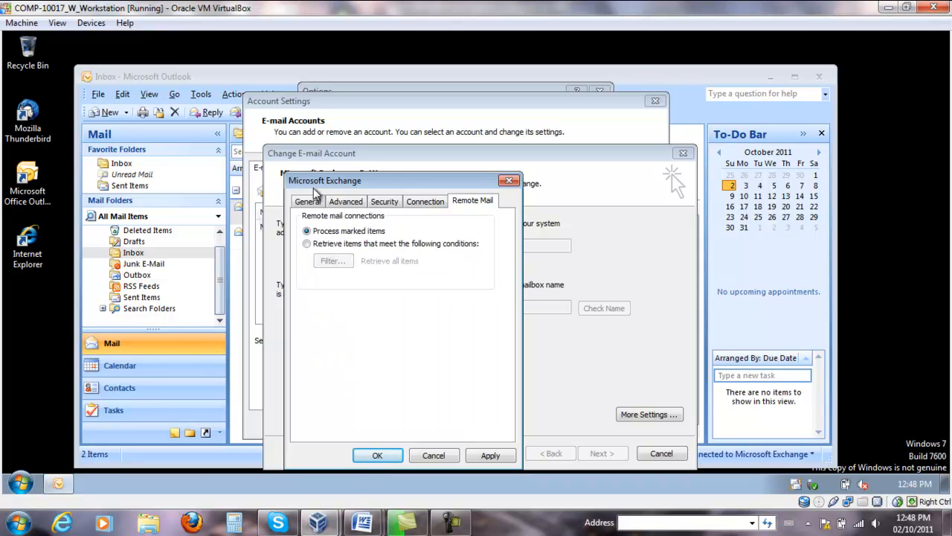
left_click(435, 455)
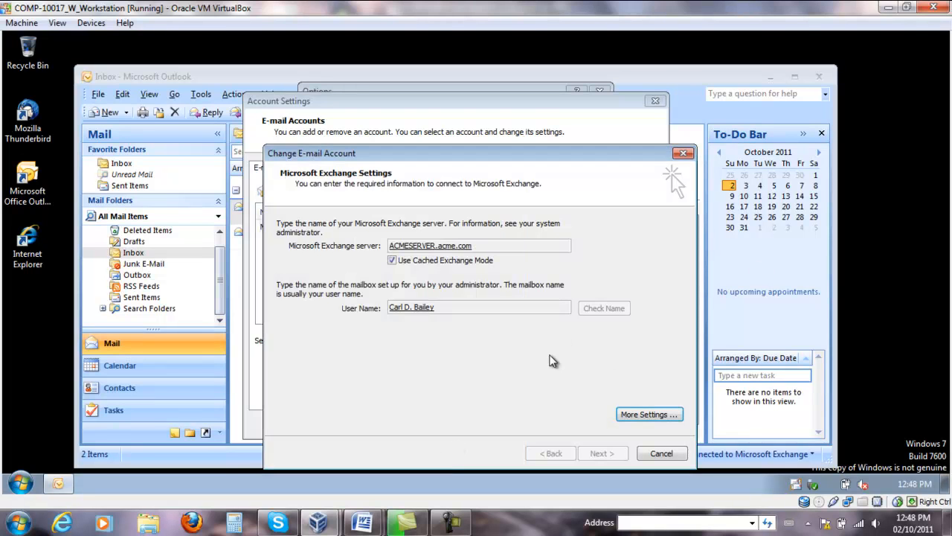
Leave the Exchange account unmodified, close the account settings, and accept the options to return to the Inbox
left_click(661, 454)
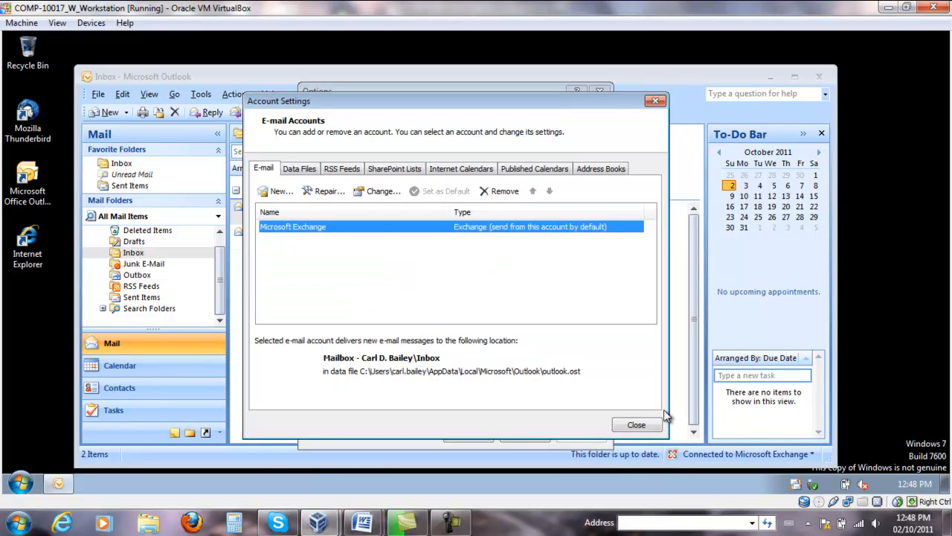
left_click(640, 423)
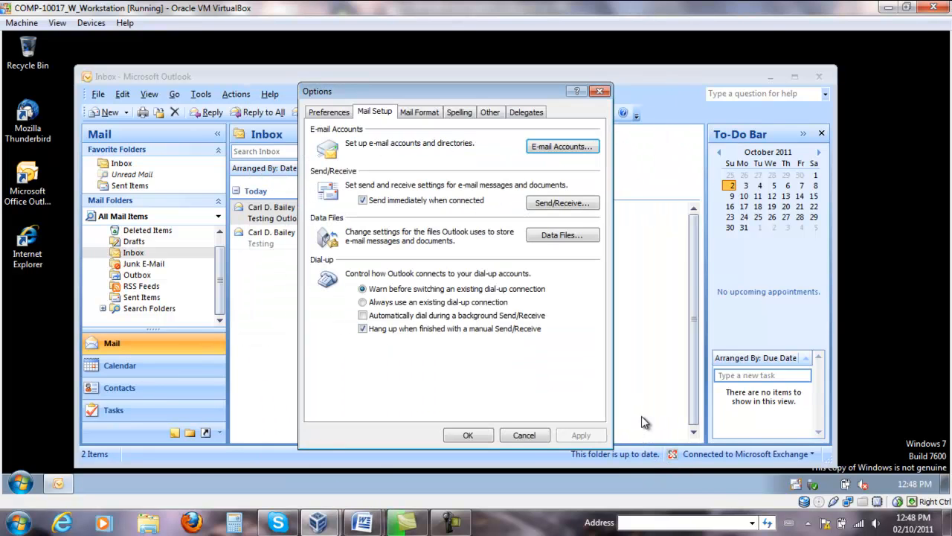
left_click(479, 436)
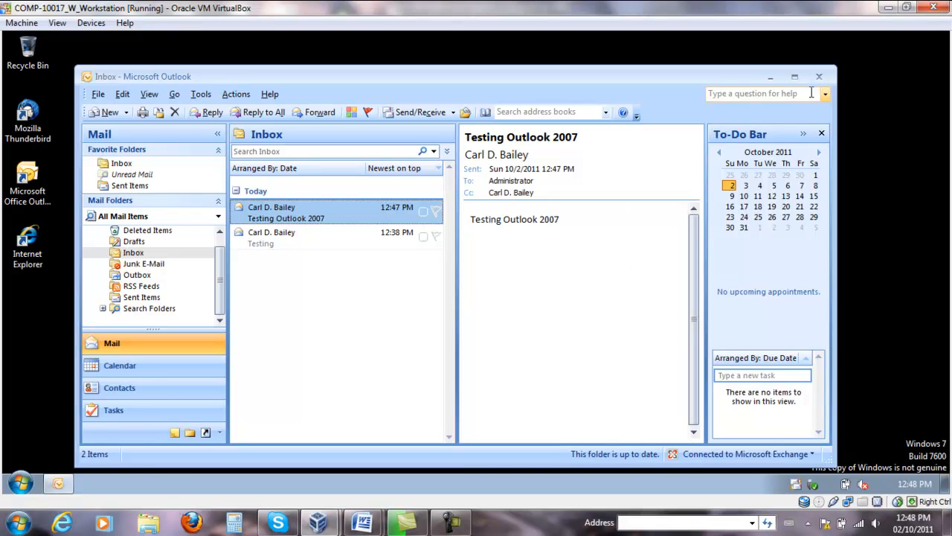